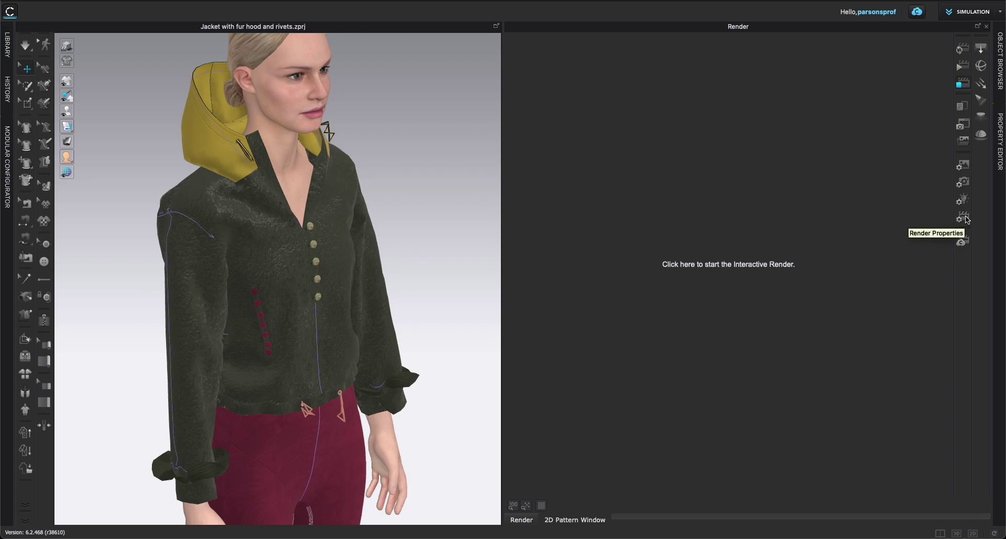
Show the render properties and start preparing the scene for a 480 × 640 interactive render.
left_click(1001, 144)
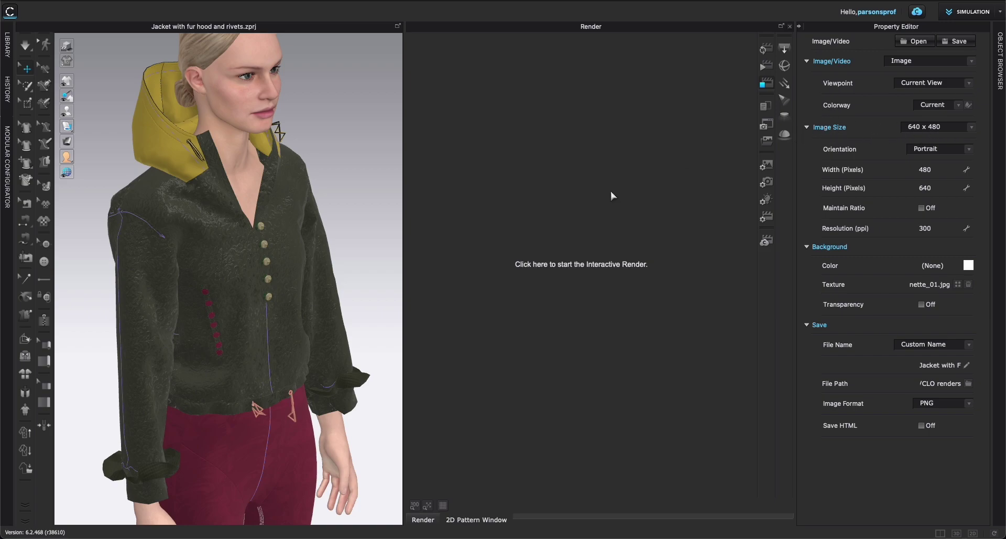
left_click(553, 263)
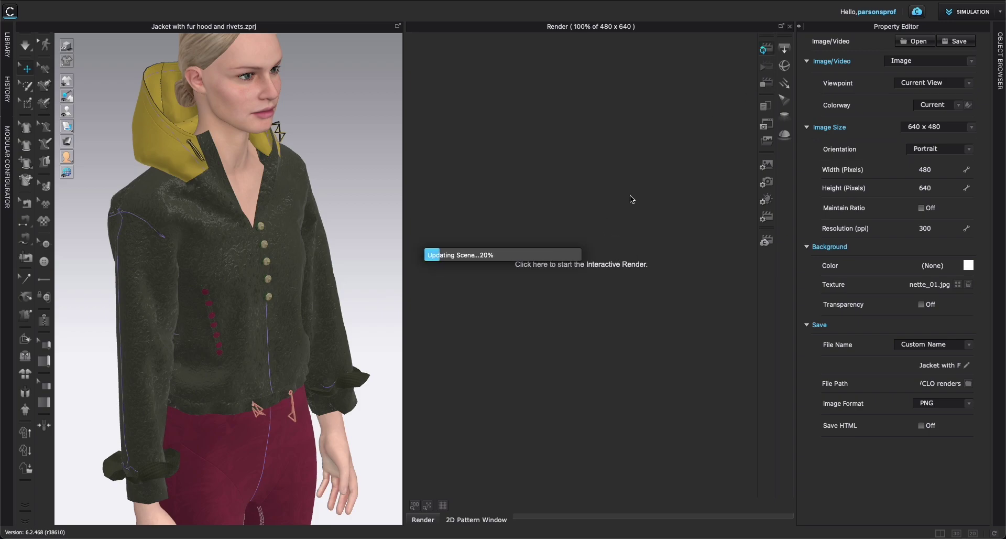
Run the live 480 × 640 render of the avatar wearing the fur-hooded jacket.
left_click(768, 54)
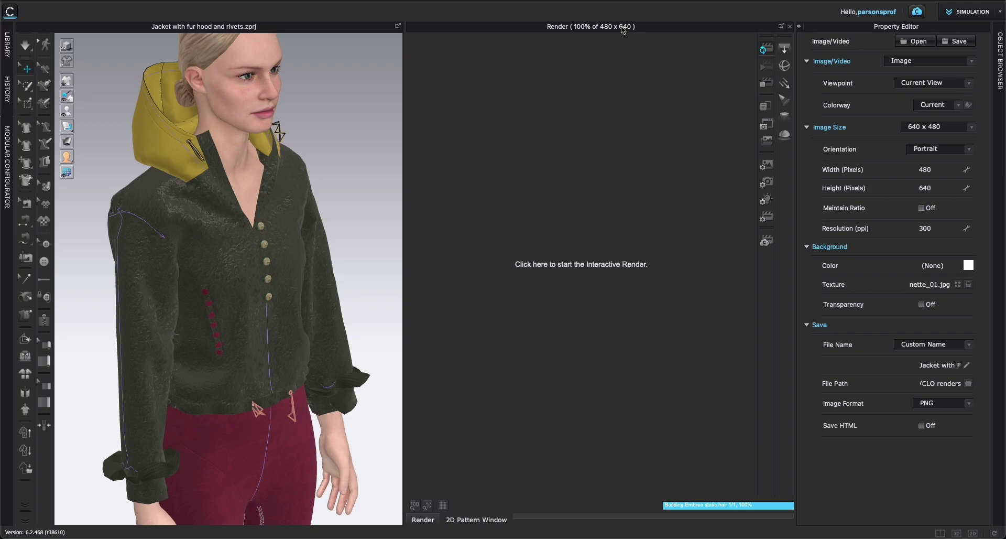
left_click(621, 26)
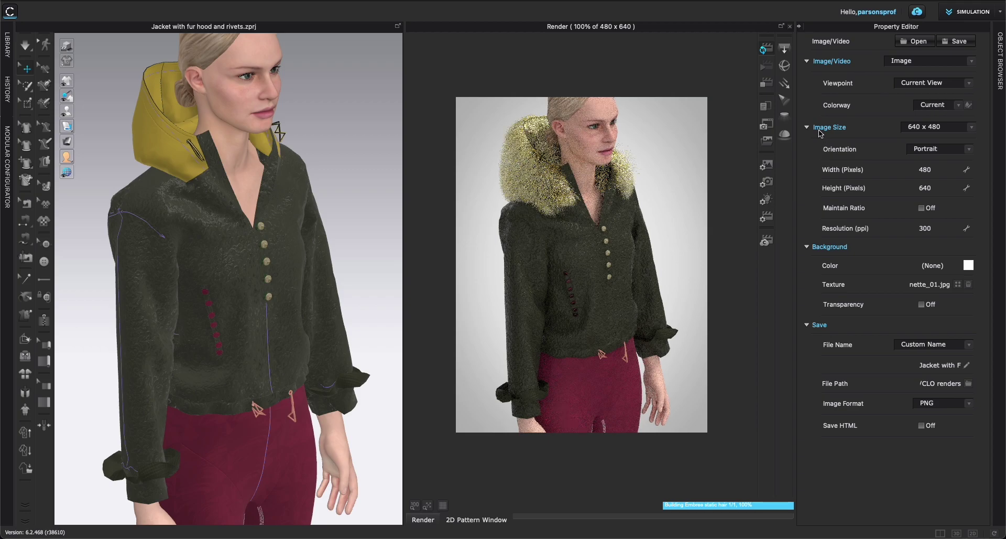
left_click(972, 127)
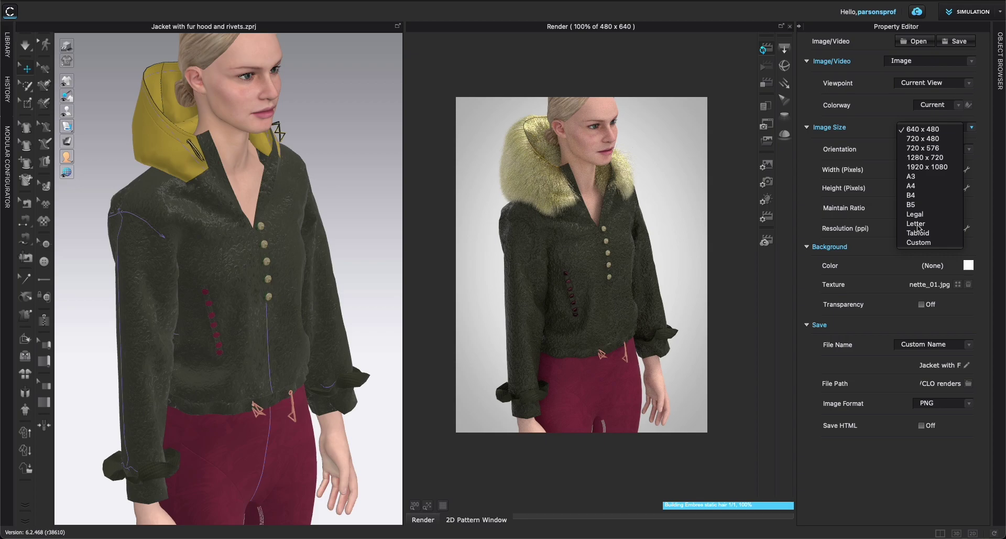
Set the render image to Letter, portrait, in inches (8.5 × 11 at 300 ppi).
left_click(917, 224)
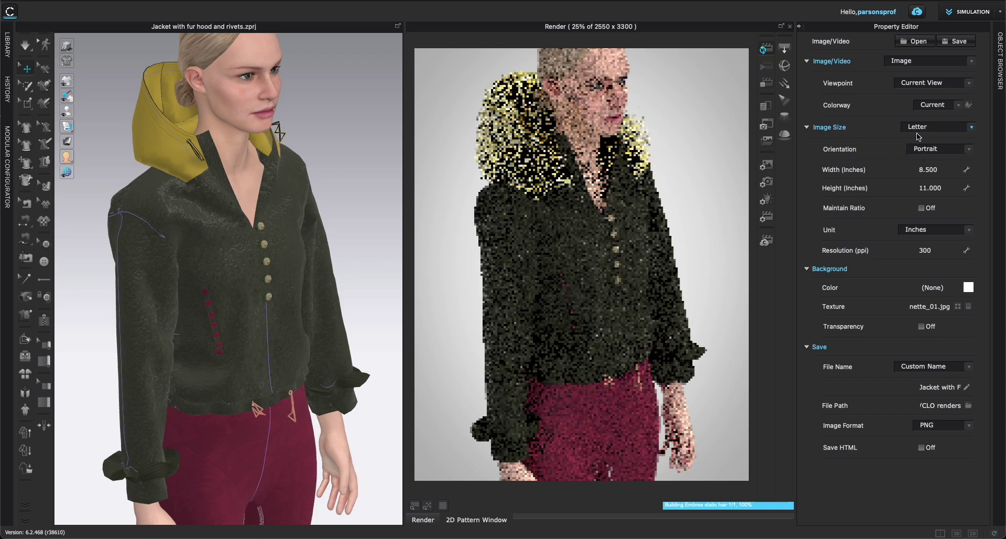
left_click(970, 150)
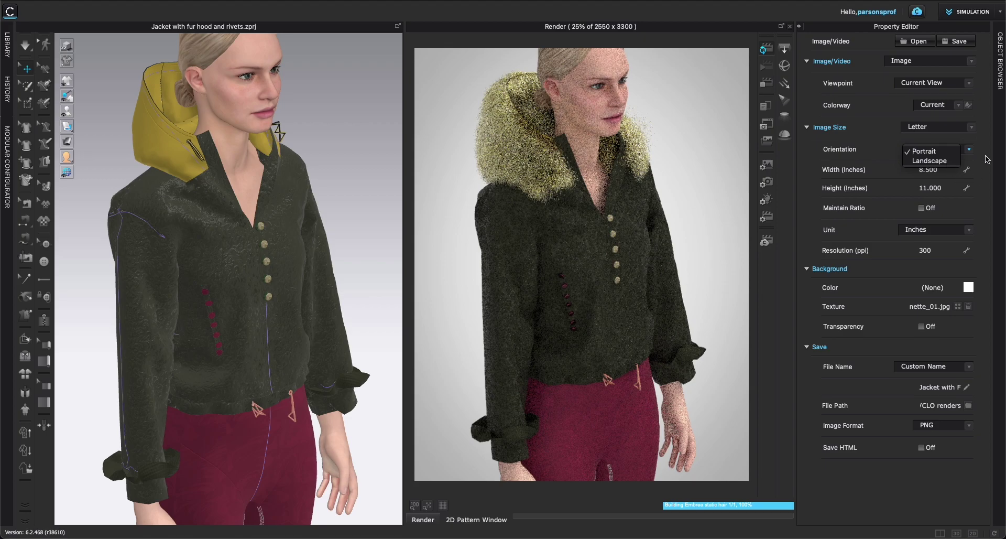
left_click(987, 156)
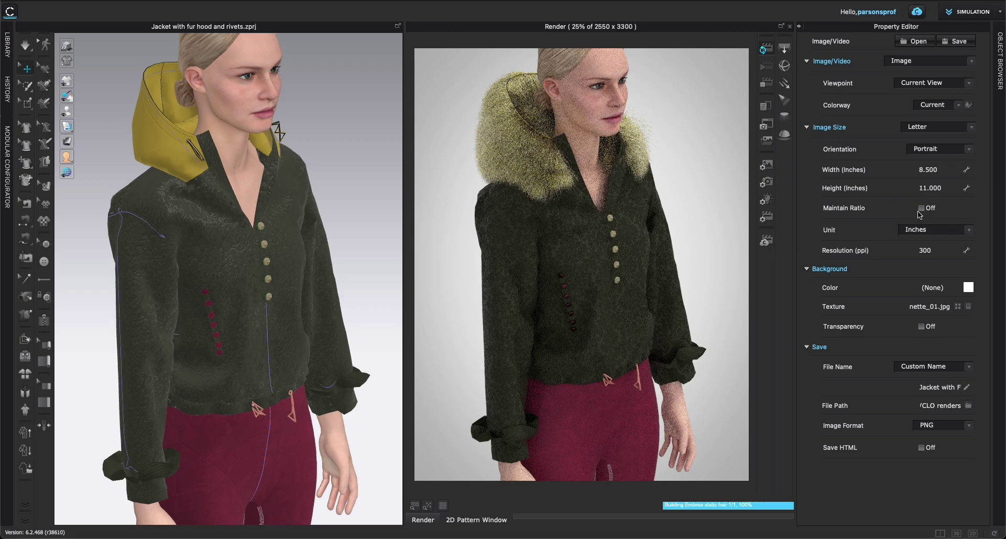
left_click(971, 231)
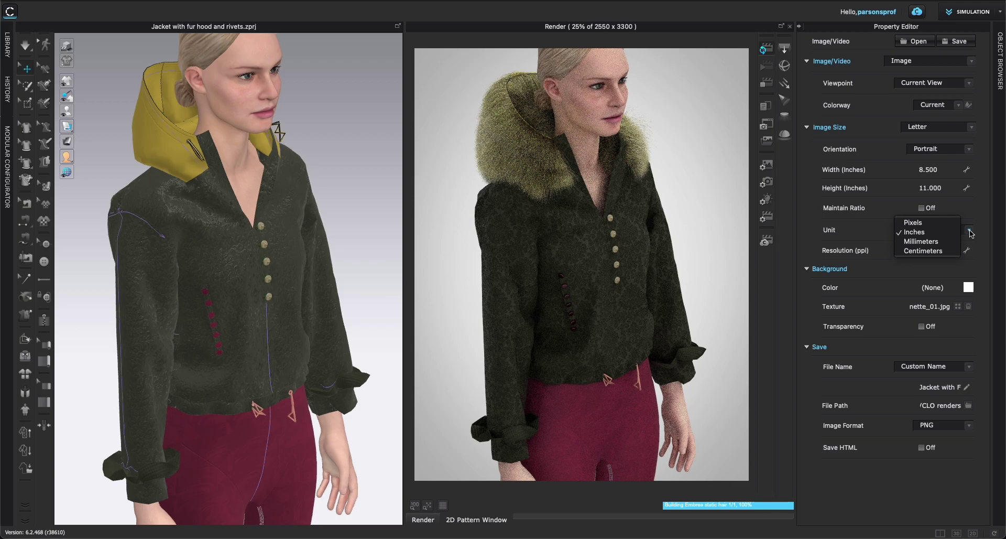
left_click(970, 230)
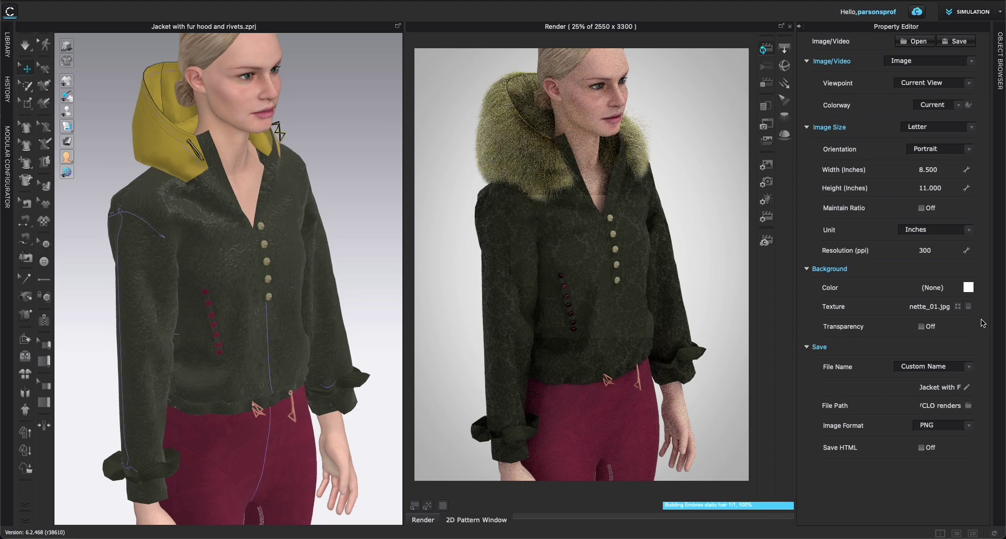
Change the render background colour to a muted, greyish dusty pink.
left_click(968, 288)
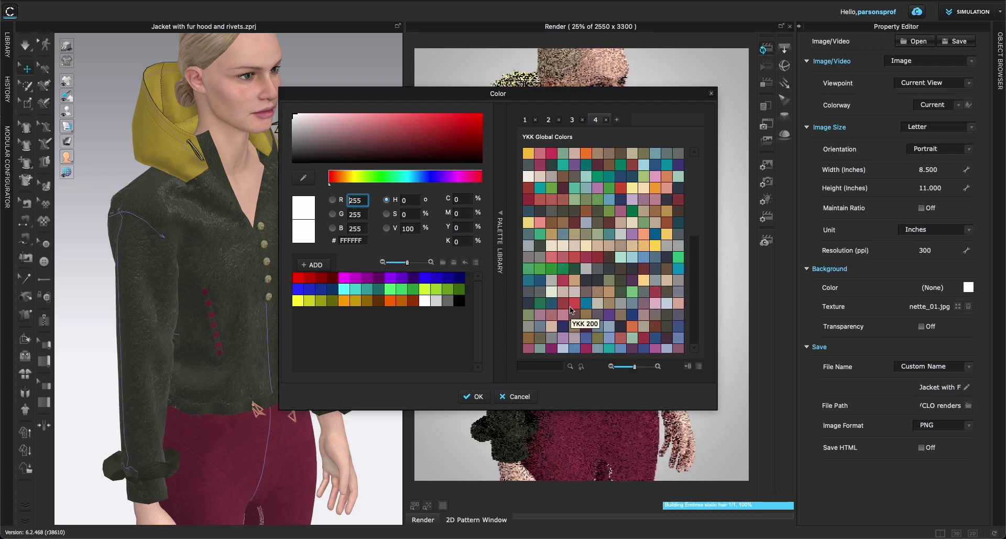
left_click(655, 302)
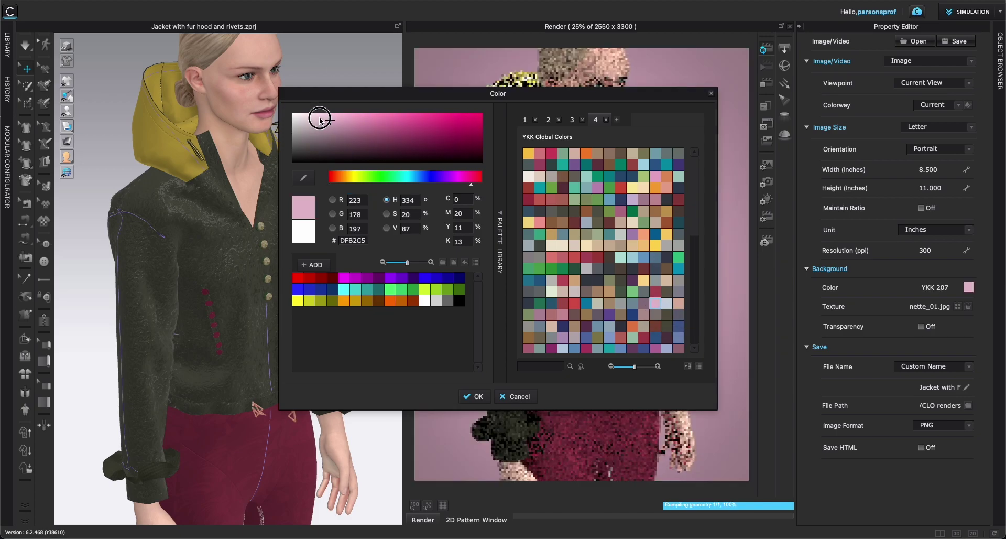
left_click(317, 123)
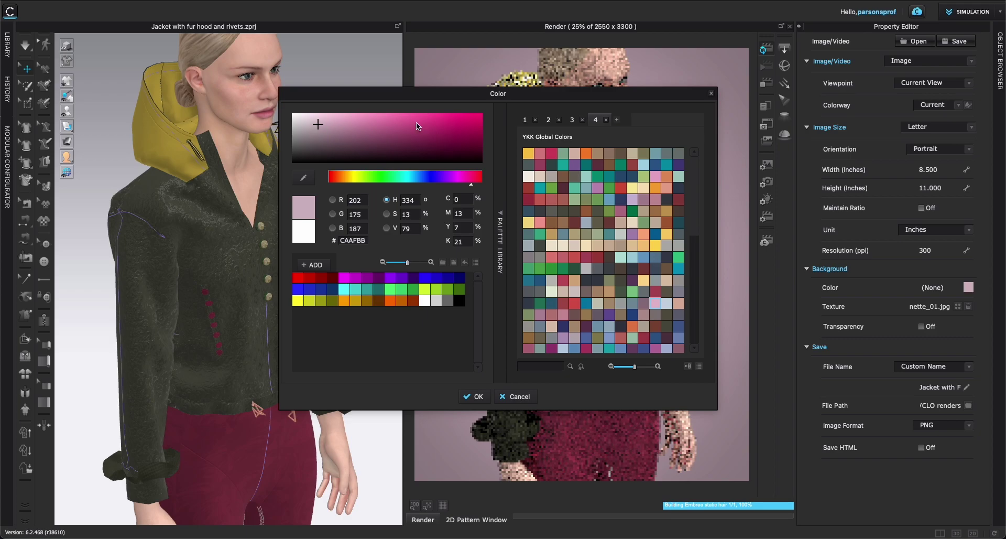
left_click(475, 396)
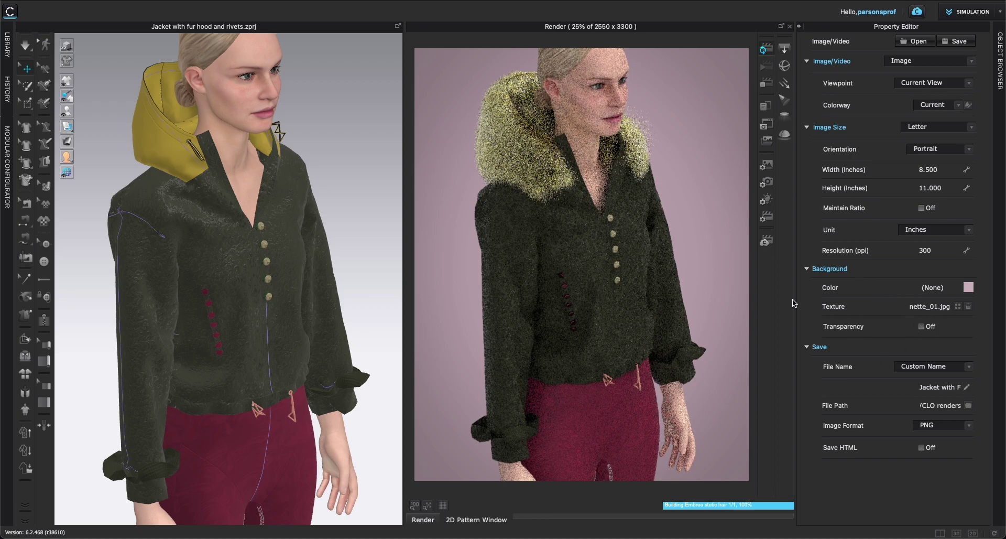
Browse for a background image and preview Vignette_01 through Vignette_06.
left_click(957, 306)
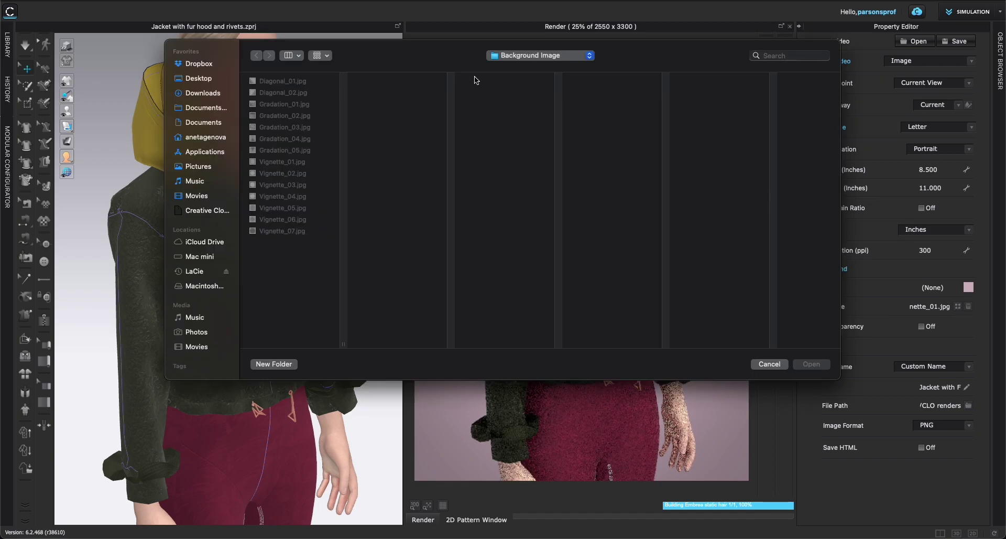
left_click_drag(622, 67, 664, 178)
left_click_drag(865, 481, 561, 471)
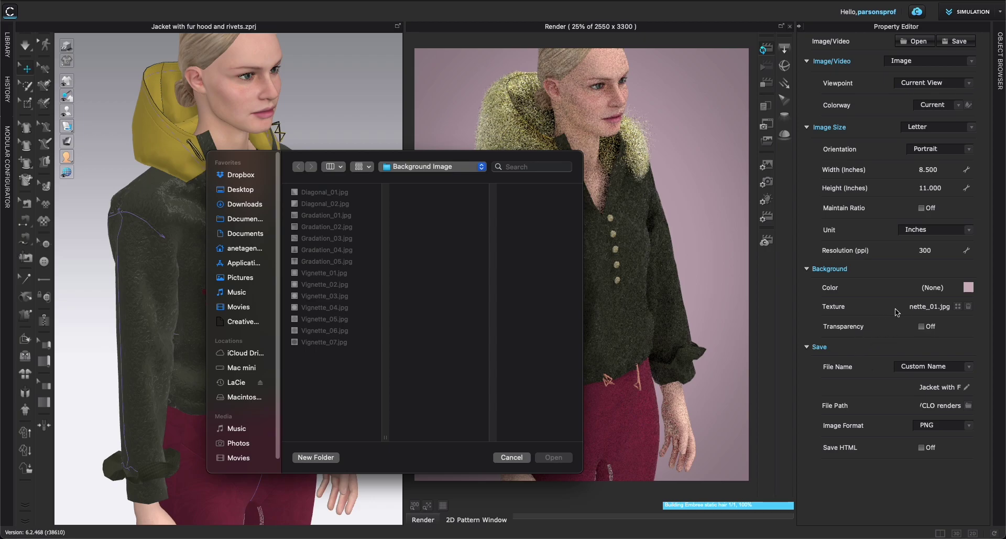
left_click(315, 272)
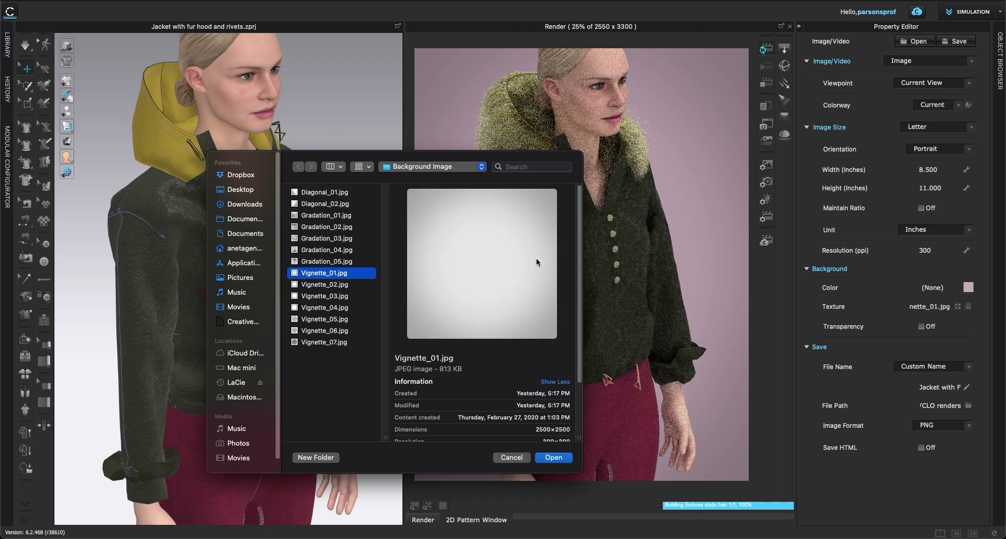
left_click(324, 284)
left_click(325, 296)
left_click(323, 306)
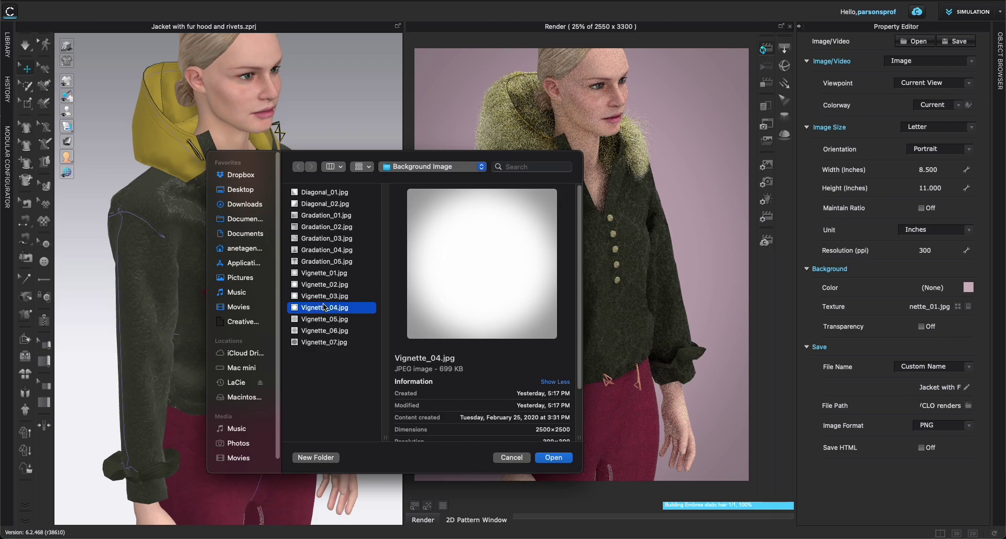
left_click(324, 320)
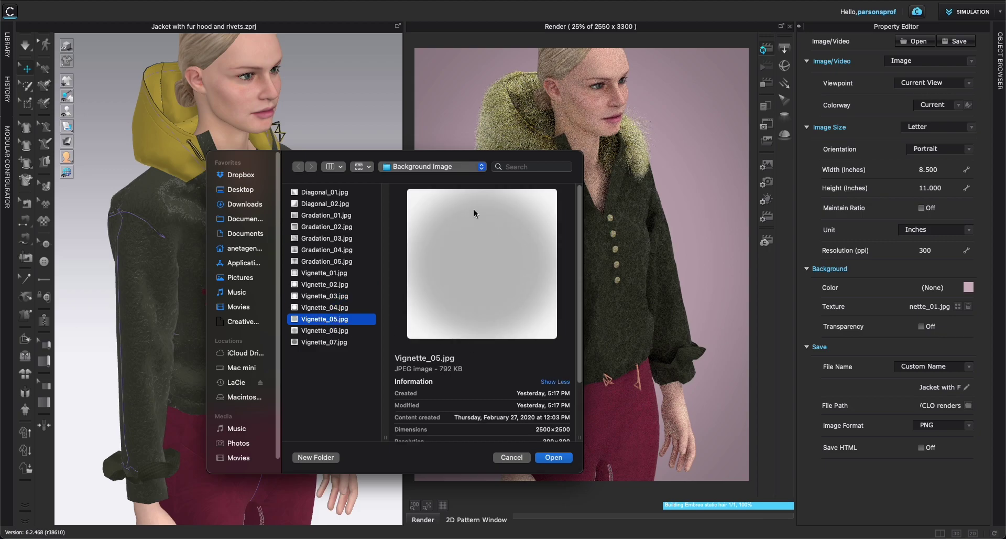
left_click(335, 331)
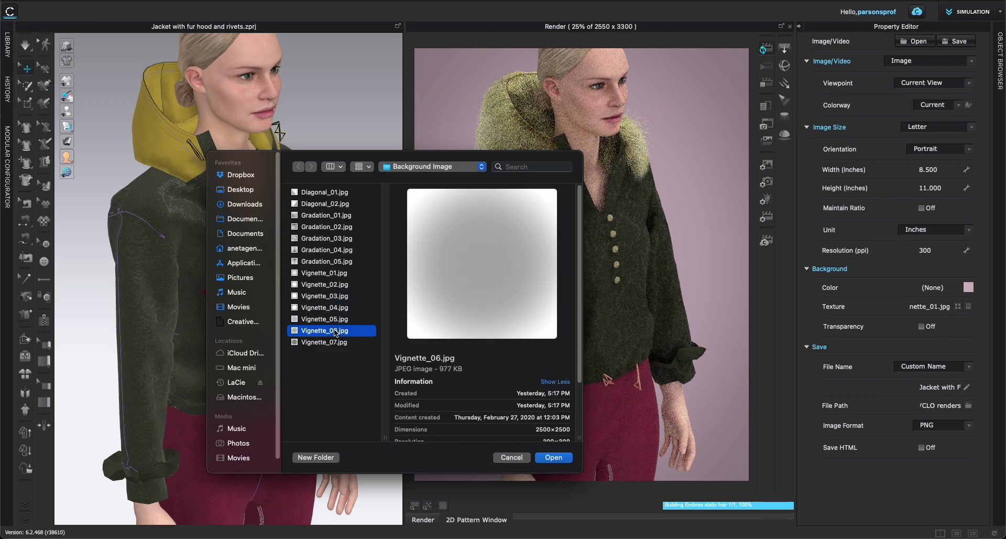
Compare the Gradation_01–05 backgrounds and select Gradation_01.jpg.
left_click(320, 261)
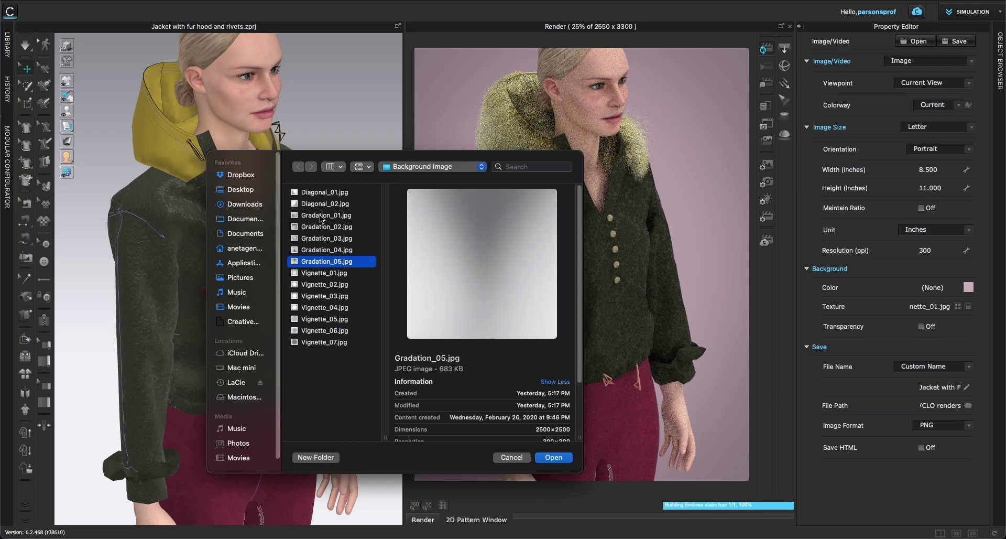
left_click(321, 215)
left_click(313, 240)
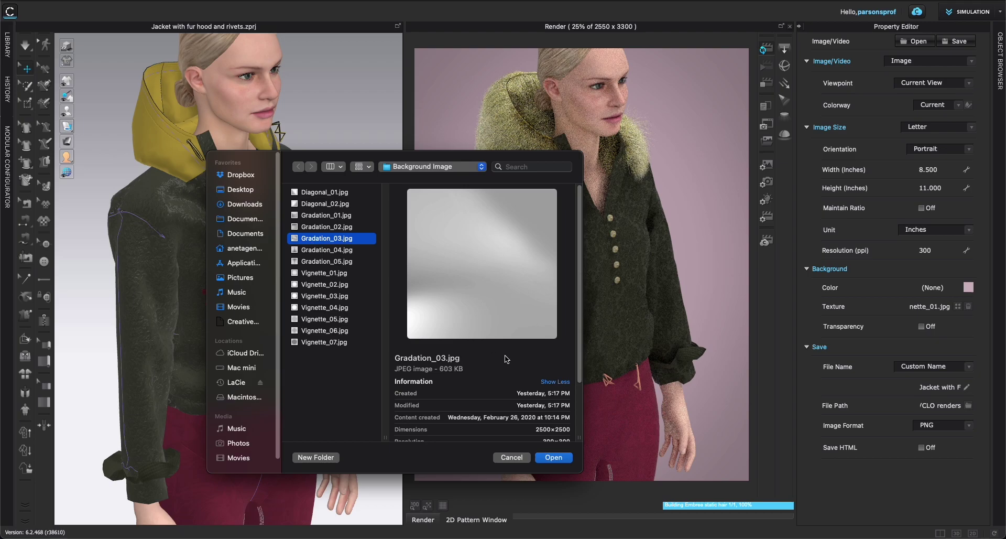
left_click(322, 225)
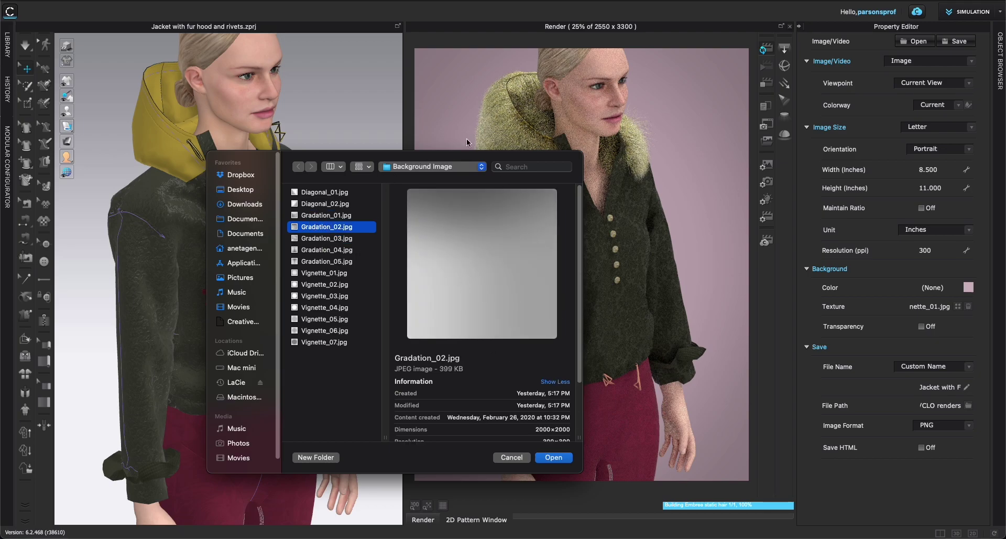
left_click_drag(503, 156, 356, 125)
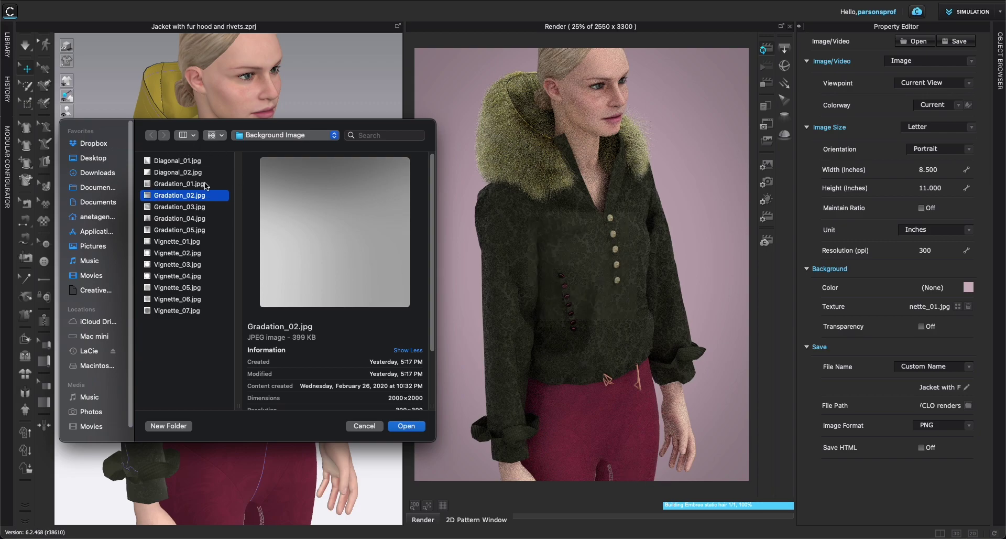
left_click(168, 184)
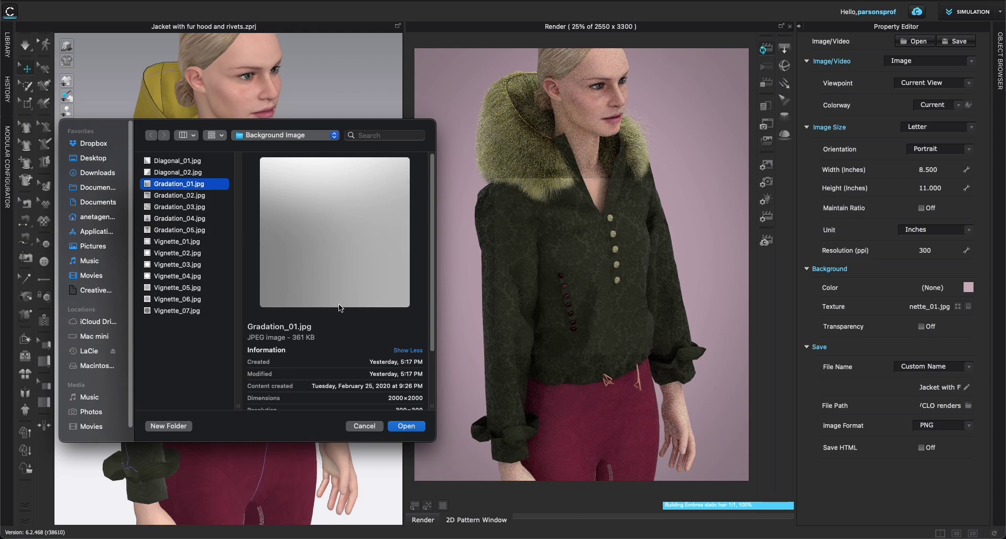
Load Gradation_01.jpg as the render background texture.
left_click(411, 427)
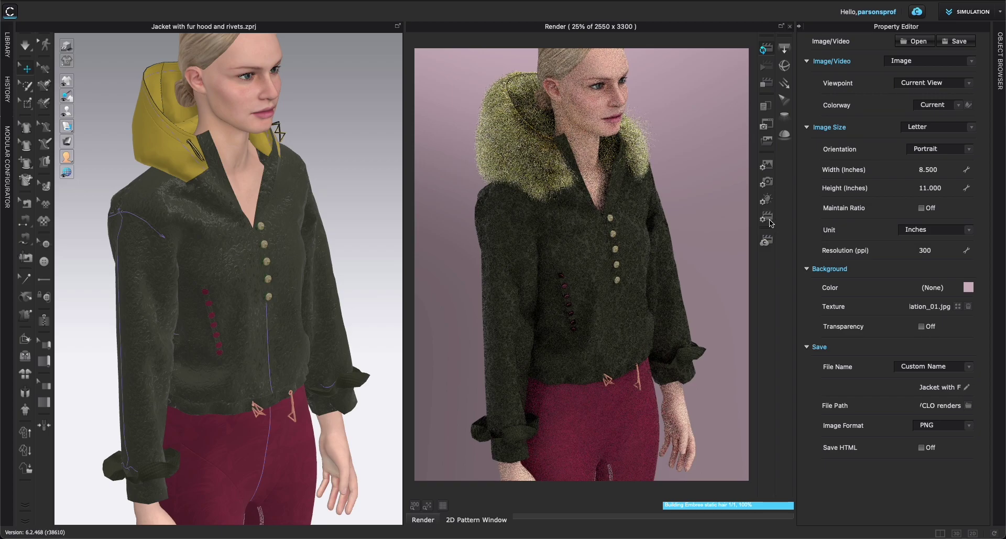
Keep the CPU render engine in Render Properties and restart the render preview.
left_click(769, 220)
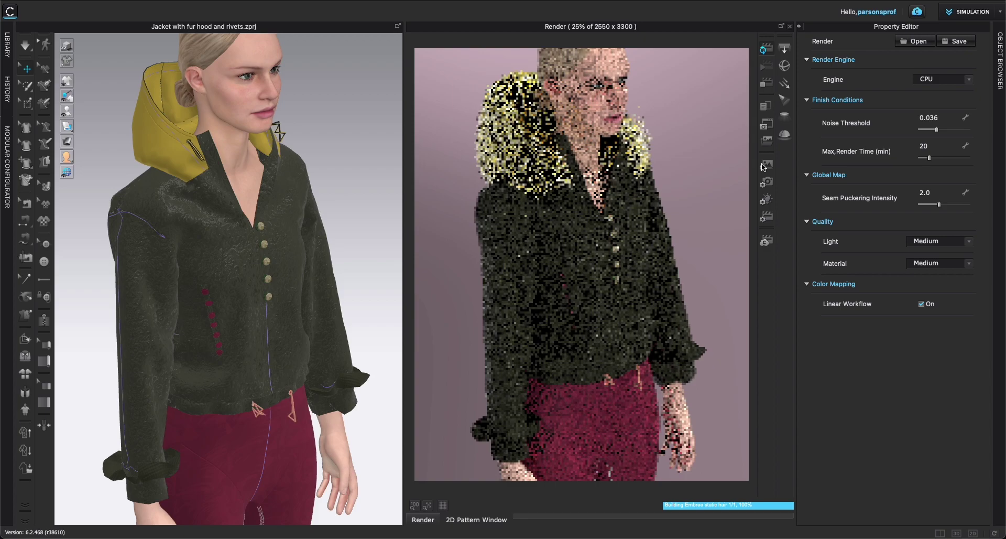
left_click(766, 85)
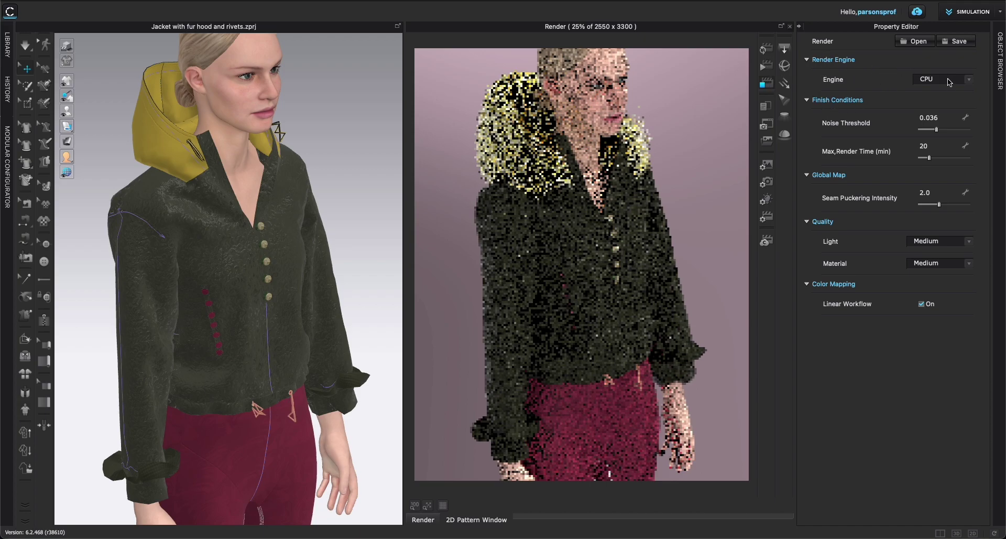
left_click(968, 83)
left_click(769, 48)
left_click(766, 51)
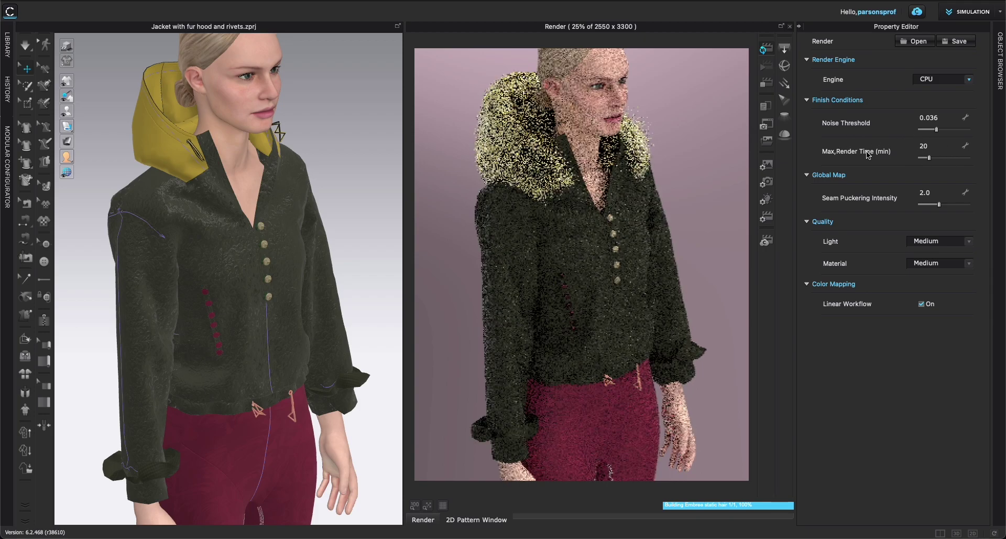
Raise the Max Render Time slider from 20 to 46 minutes.
left_click(928, 157)
left_click_drag(929, 159, 927, 158)
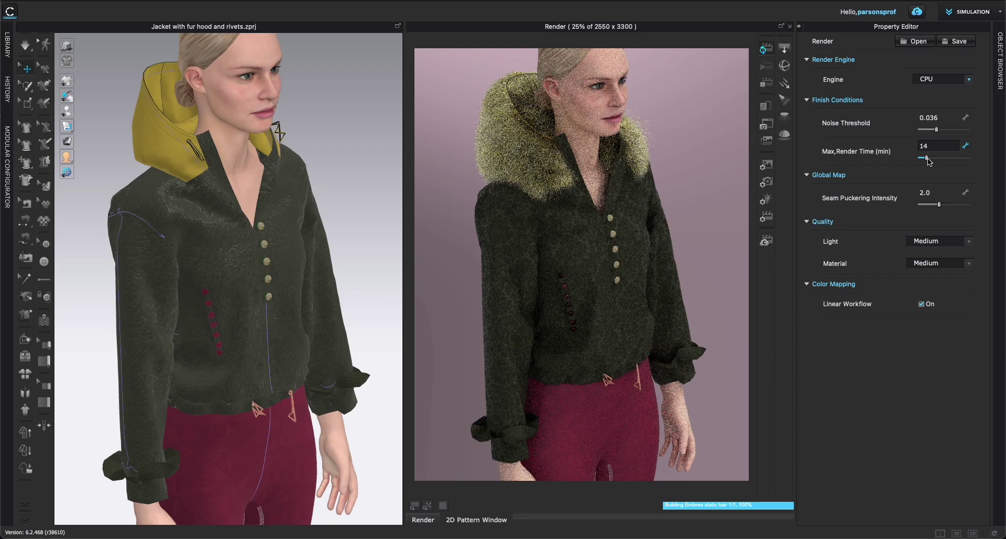
left_click_drag(928, 158, 938, 158)
Set light quality to High and material quality to Very High.
left_click(969, 242)
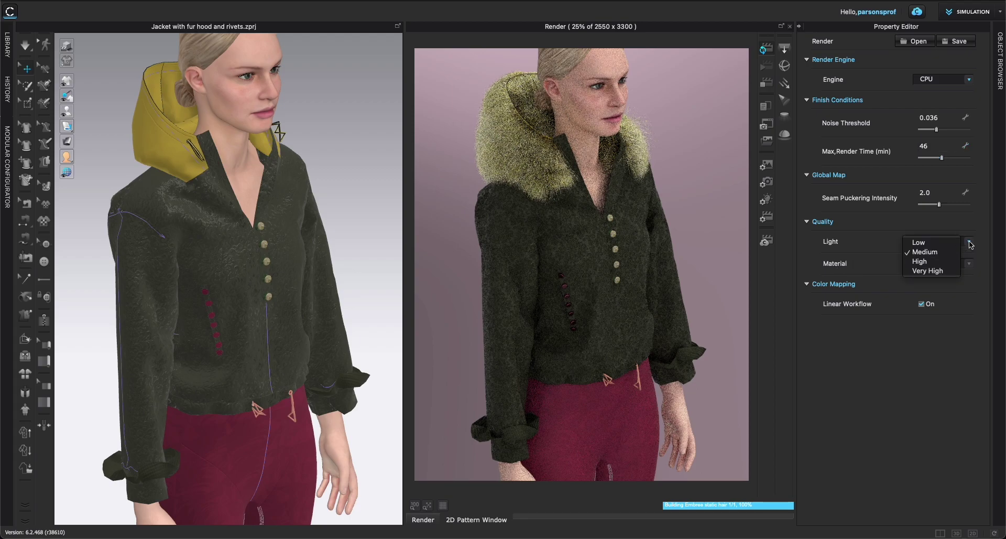
left_click(921, 261)
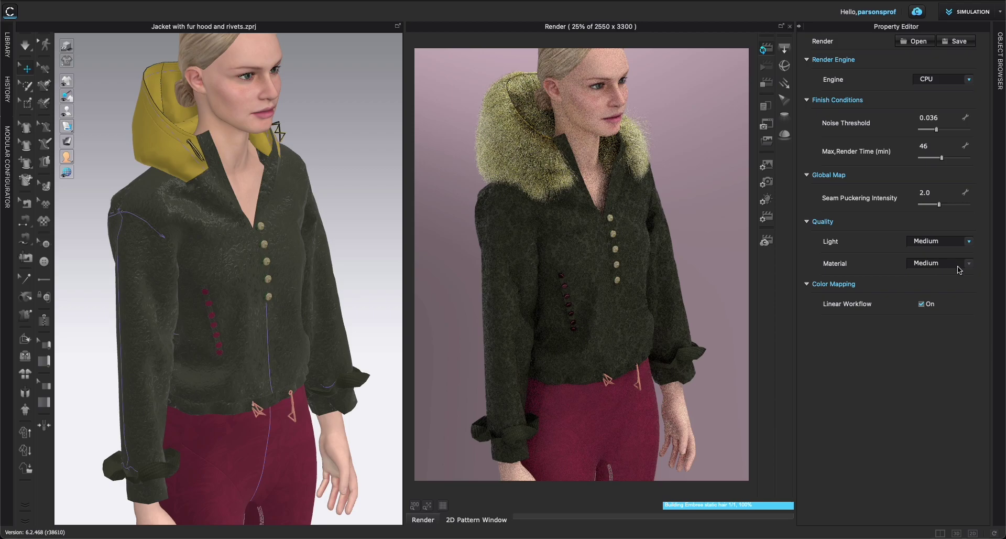
left_click(921, 261)
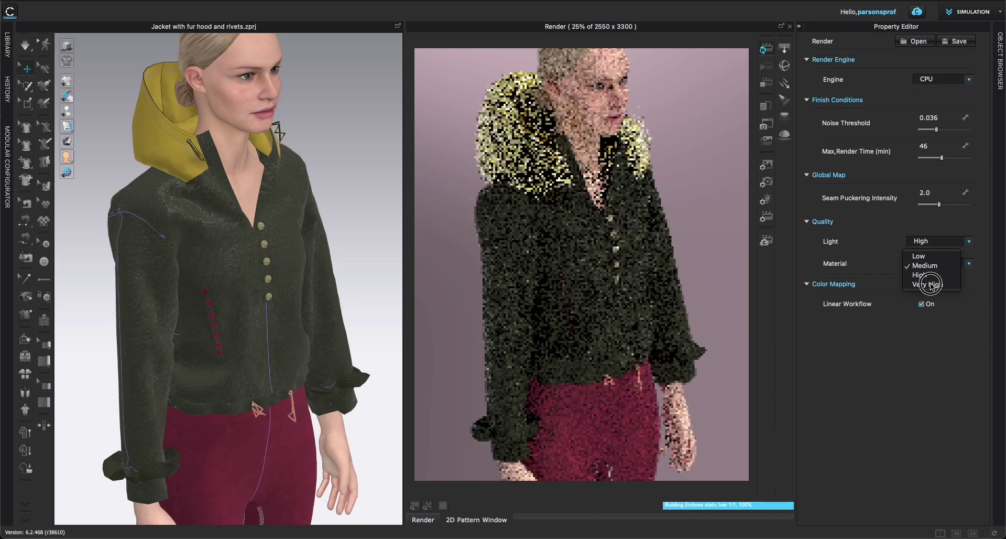
key("Escape")
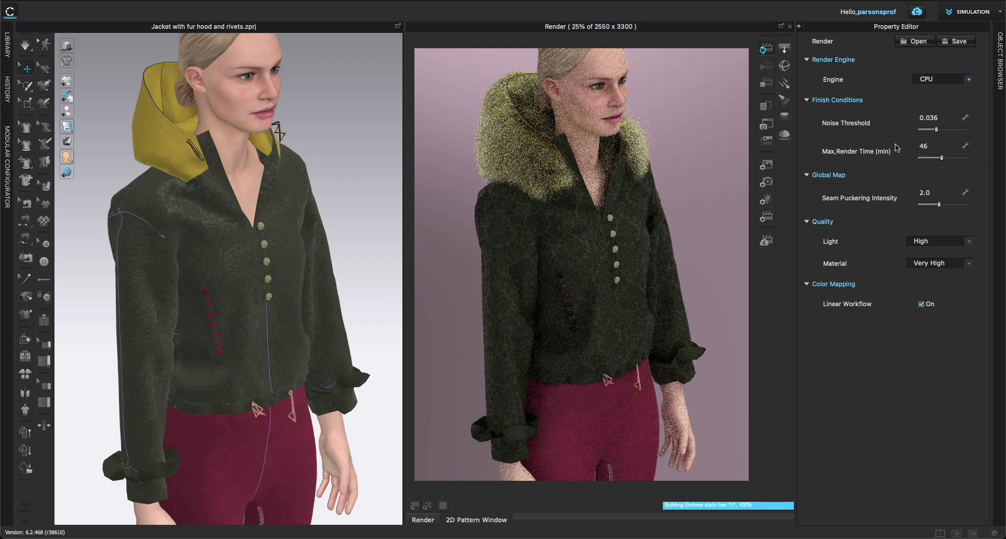
Lower the noise threshold to 0.028 and return to the image output settings.
left_click(941, 132)
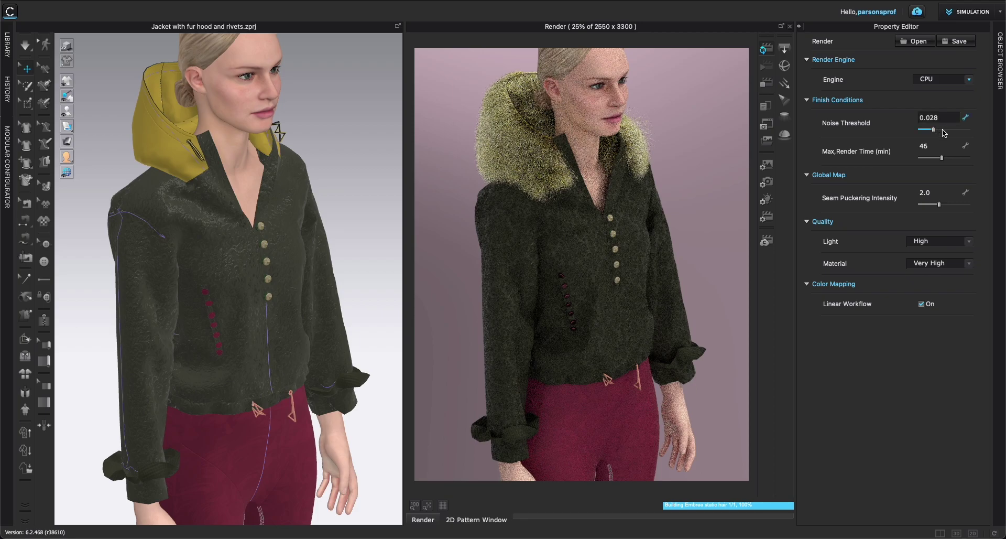
left_click(769, 166)
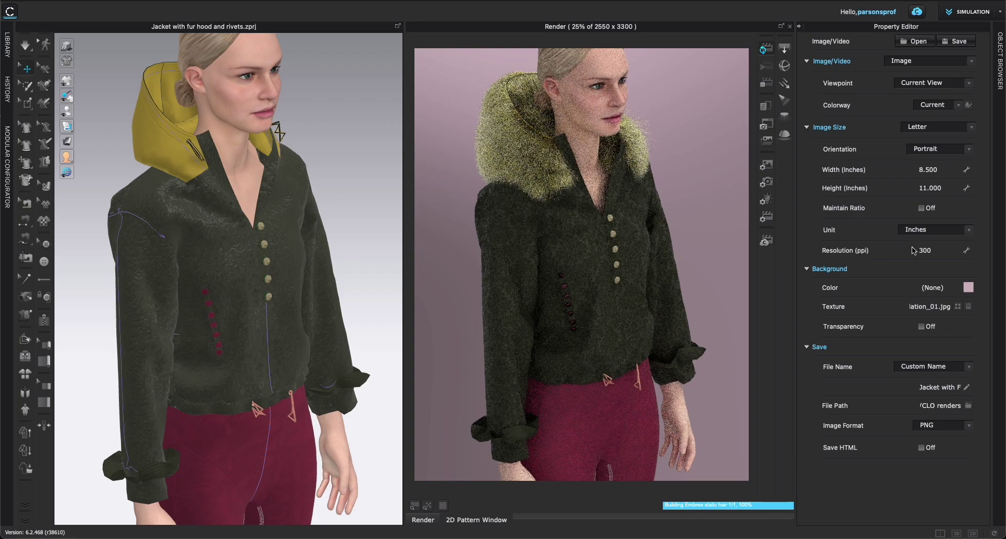
Stop the preview render and re-angle the avatar view with small orbit and pan adjustments.
left_click(765, 84)
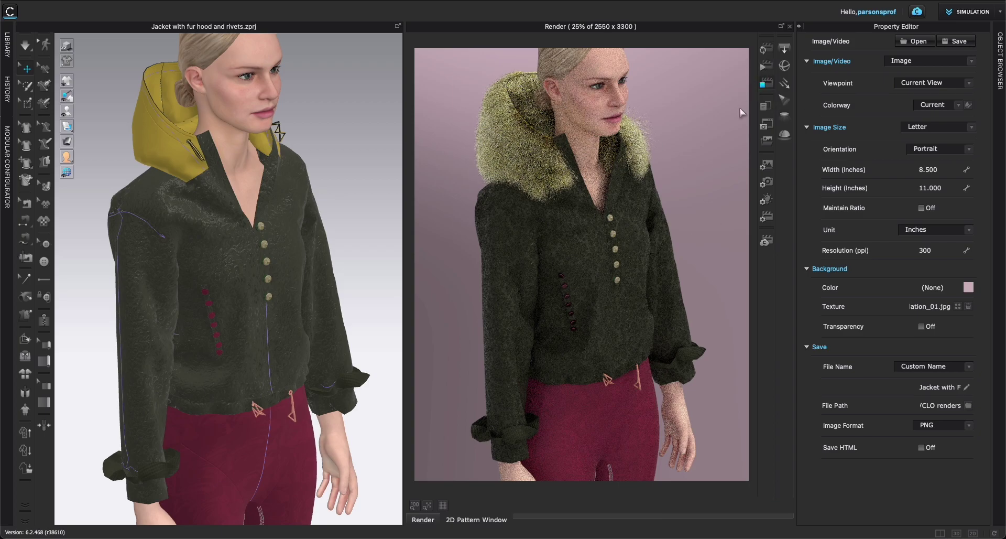
right_click_drag(289, 219, 337, 253)
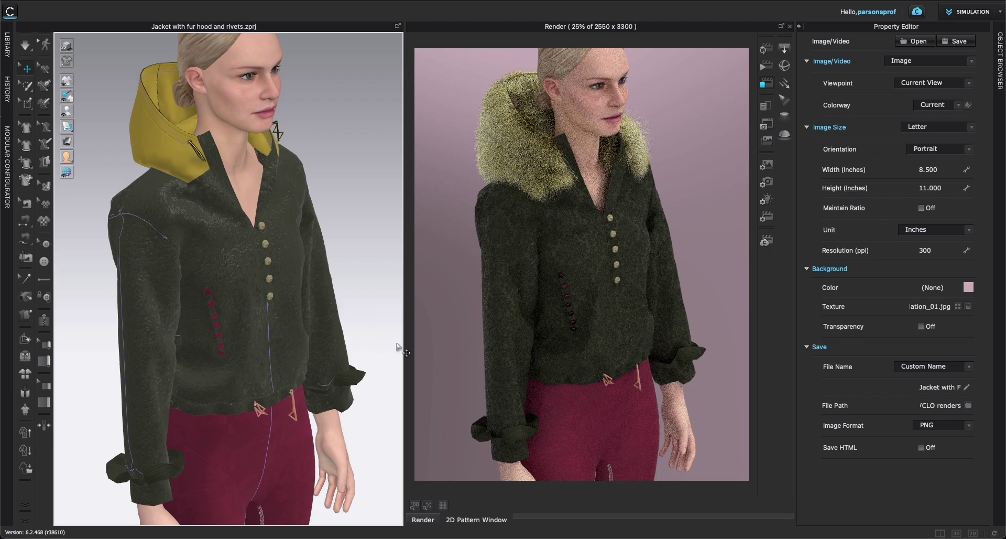
mouse_move(360, 291)
middle_mouse_down()
mouse_move(372, 285)
mouse_move(366, 295)
middle_mouse_up()
right_click_drag(366, 295, 370, 305)
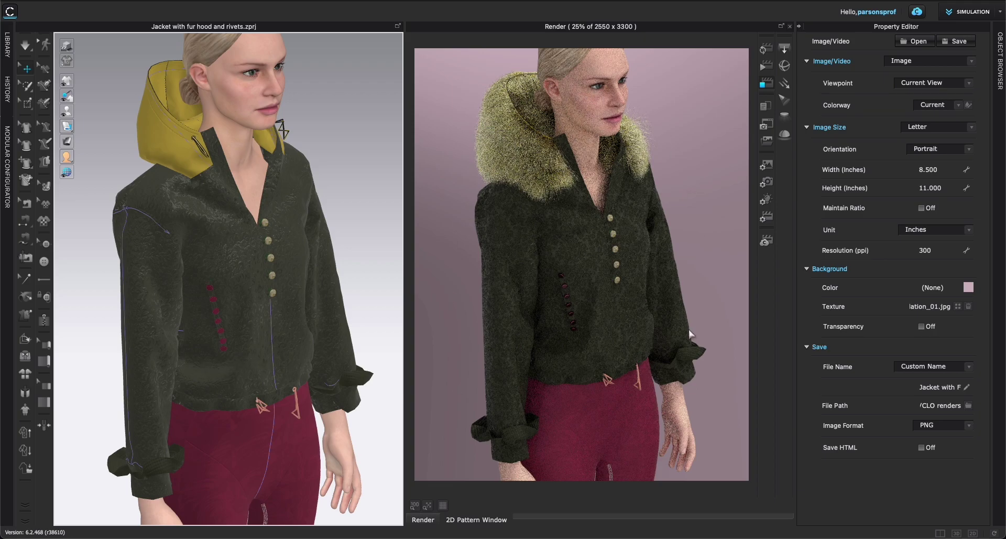
Start the final image render of the fur-hooded jacket from the re-framed view.
left_click(763, 67)
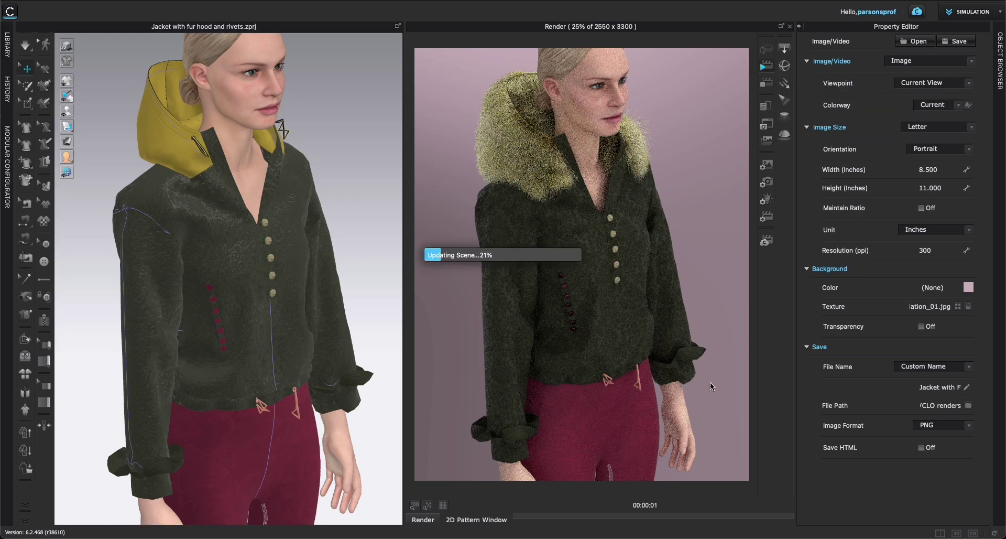